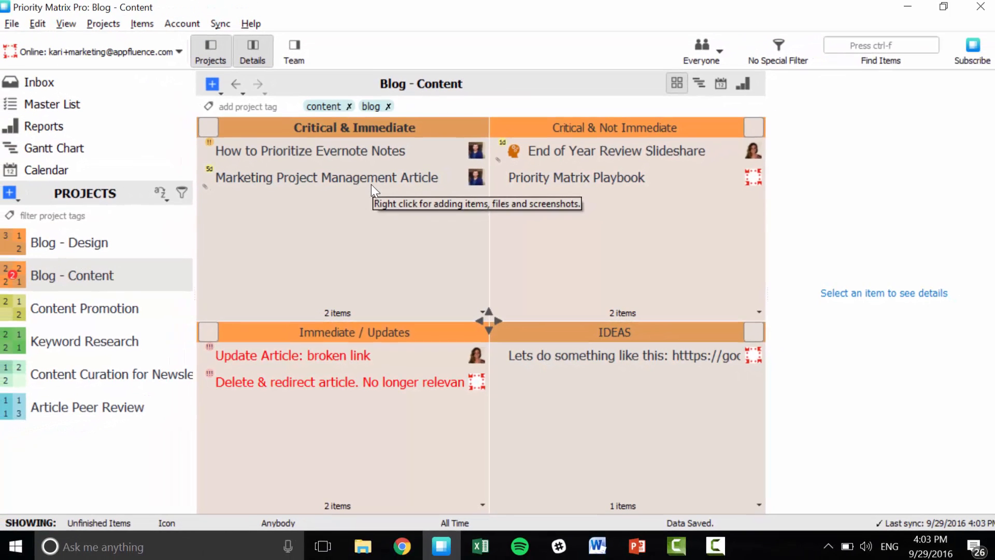
In the Keyword Research project, correct "Dificulty" to "Difficulty" in the Prioritization pptx presentation item's notes and save them.
{"action": "left_click", "coordinate": [55, 350]}
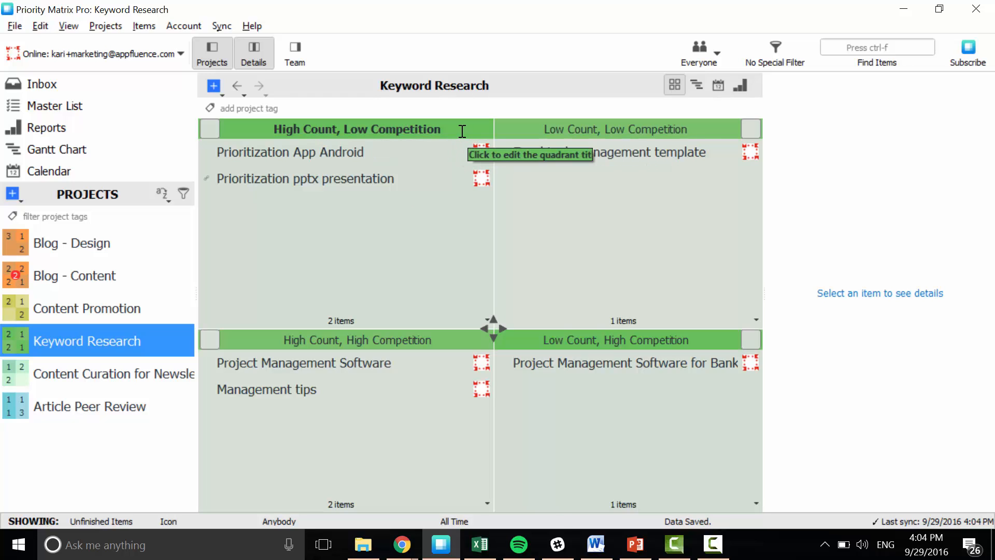
{"action": "left_click", "coordinate": [393, 181]}
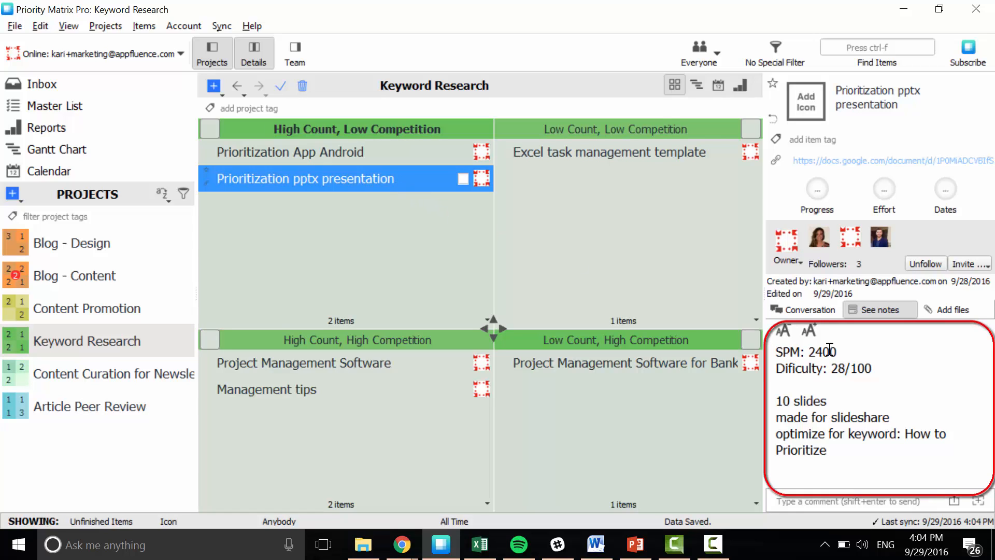
{"action": "left_click", "coordinate": [785, 369]}
{"action": "key", "text": "Right"}
{"action": "type", "text": "f"}
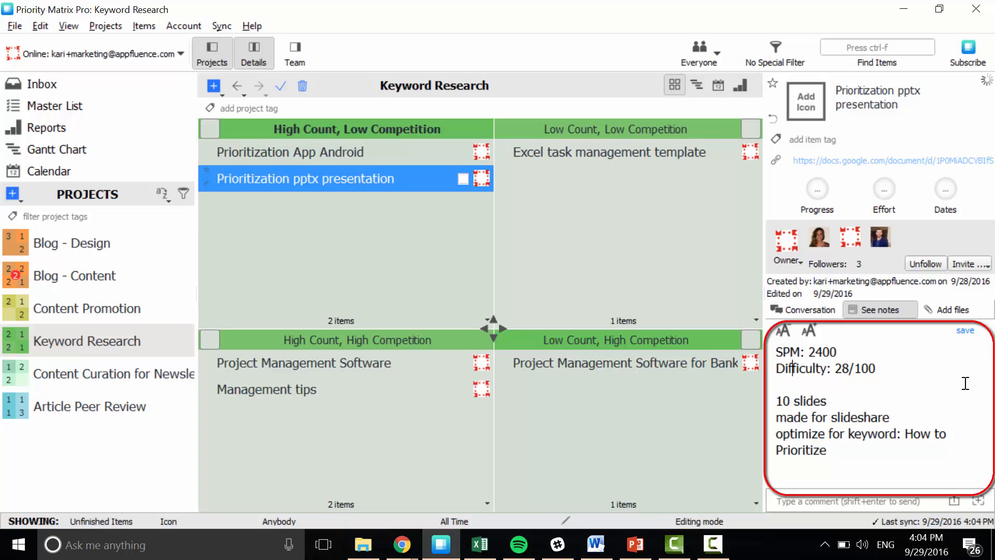
{"action": "left_click", "coordinate": [973, 332]}
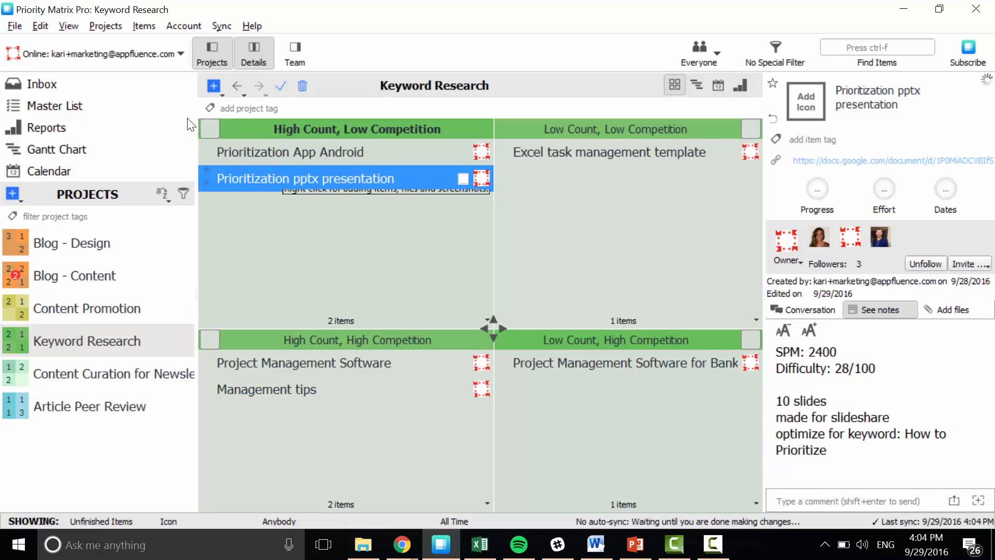
Move the Prioritization pptx presentation item to Critical & Immediate in Blog - Content and set its due date two weeks ahead in October.
{"action": "left_click_drag", "start_coordinate": [259, 179], "coordinate": [210, 137]}
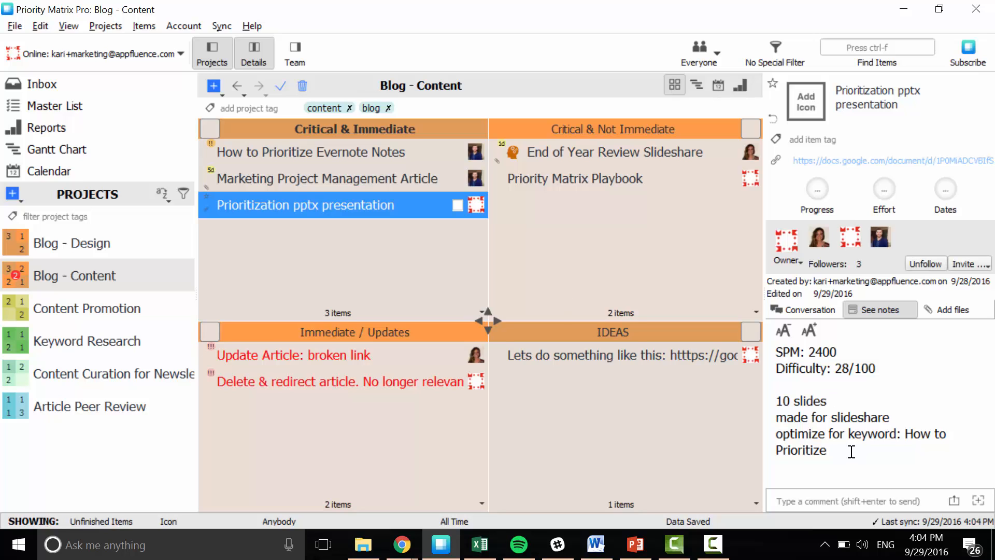
{"action": "left_click", "coordinate": [946, 190]}
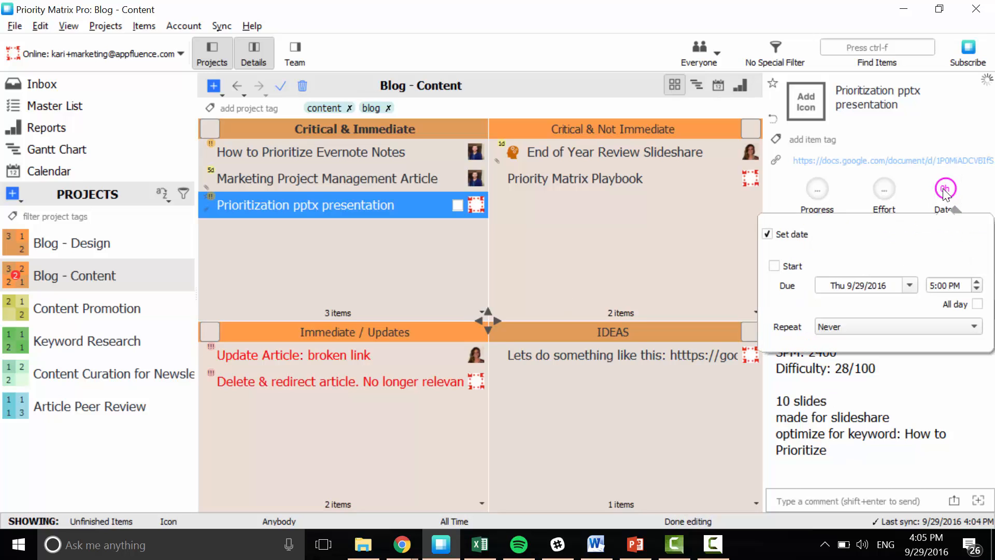
{"action": "left_click", "coordinate": [911, 287]}
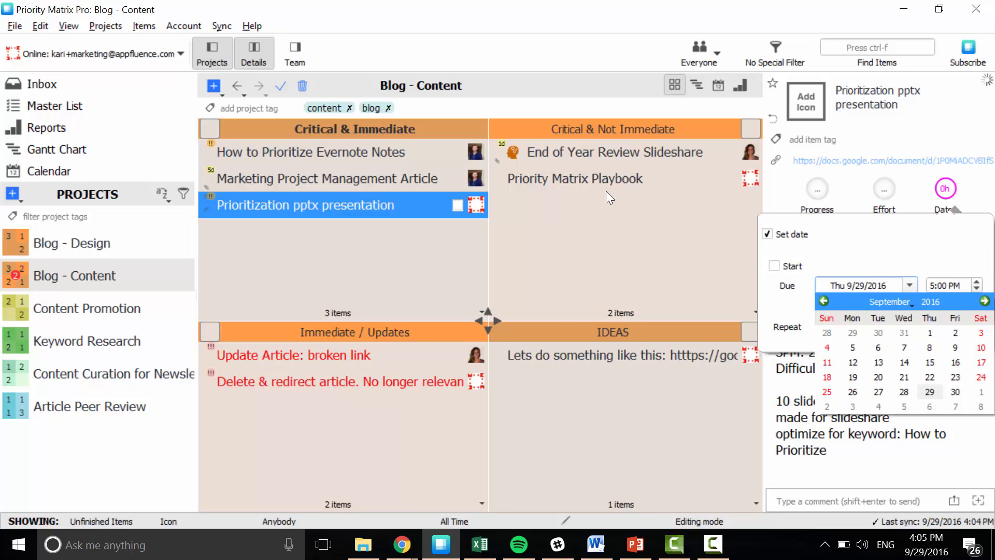
{"action": "left_click", "coordinate": [985, 301]}
{"action": "left_click", "coordinate": [930, 361]}
{"action": "left_click", "coordinate": [618, 266]}
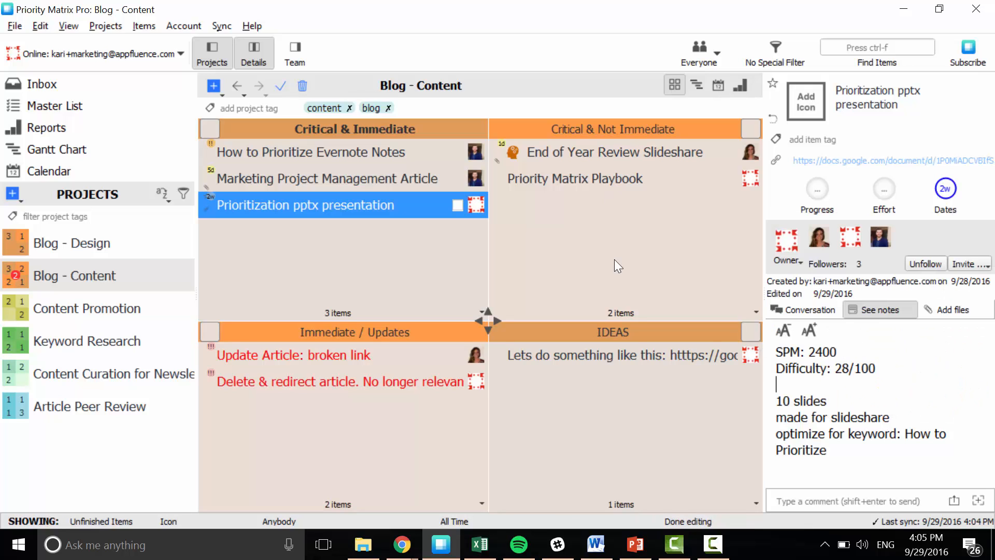
Assign the Prioritization pptx presentation item to a new owner by entering the colleague's e-mail address.
{"action": "left_click", "coordinate": [792, 239]}
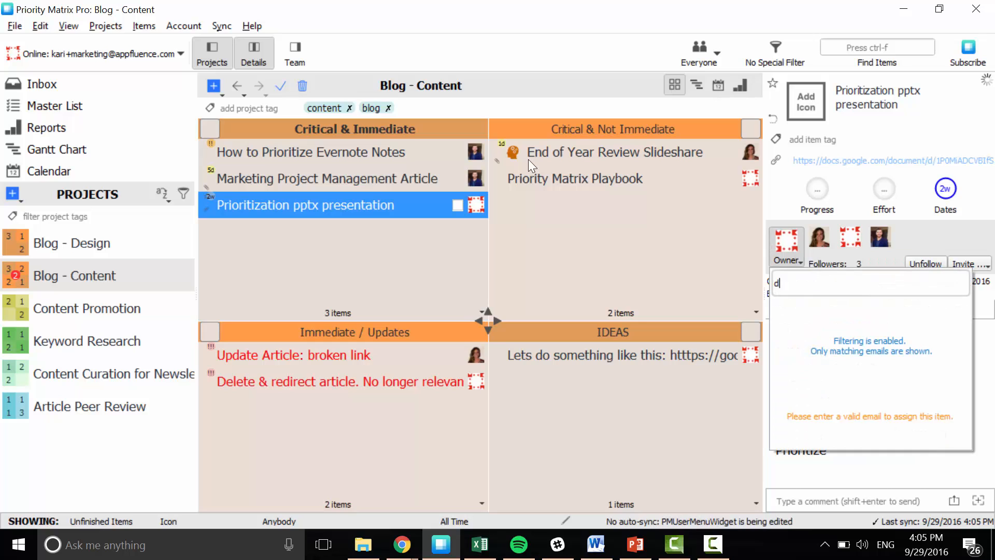
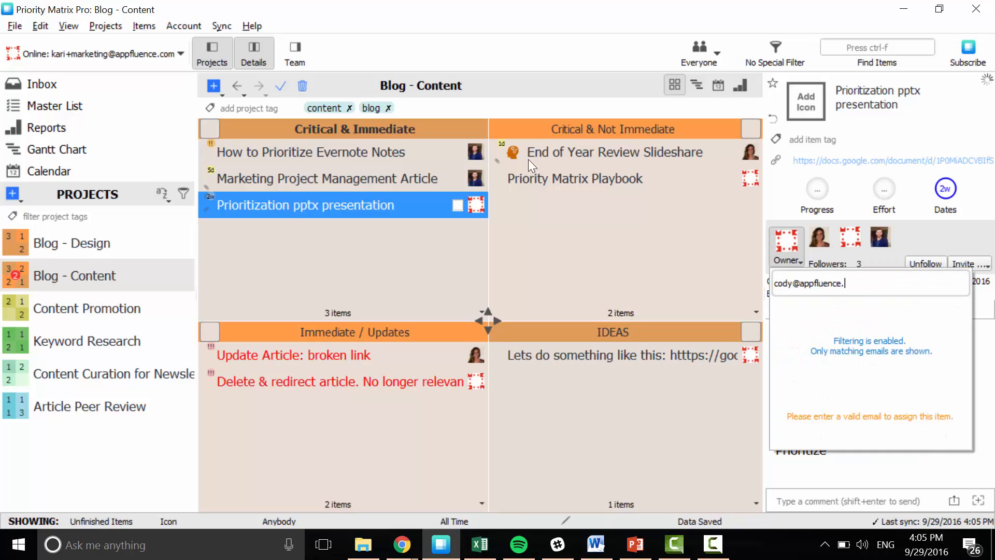
{"action": "key", "text": "Return"}
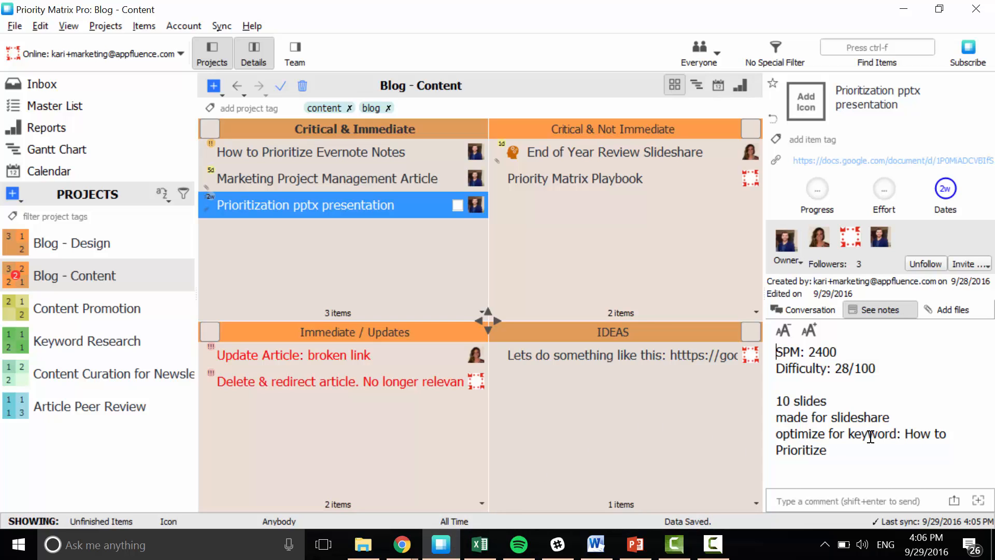
View the item's attached files, switch to Chrome, and copy the sharing link of the SMART Goals: Worksheet document.
{"action": "left_click", "coordinate": [957, 309]}
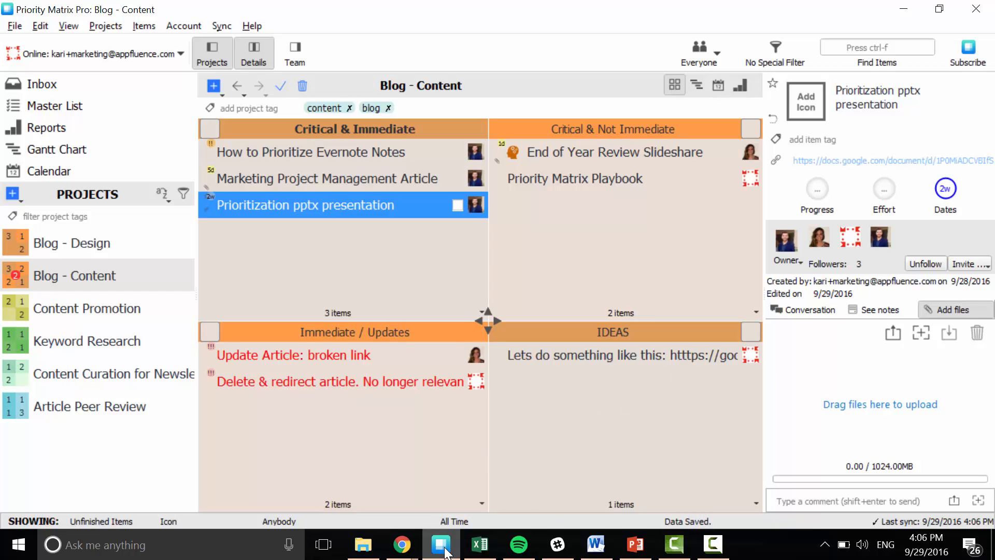
{"action": "left_click", "coordinate": [402, 545]}
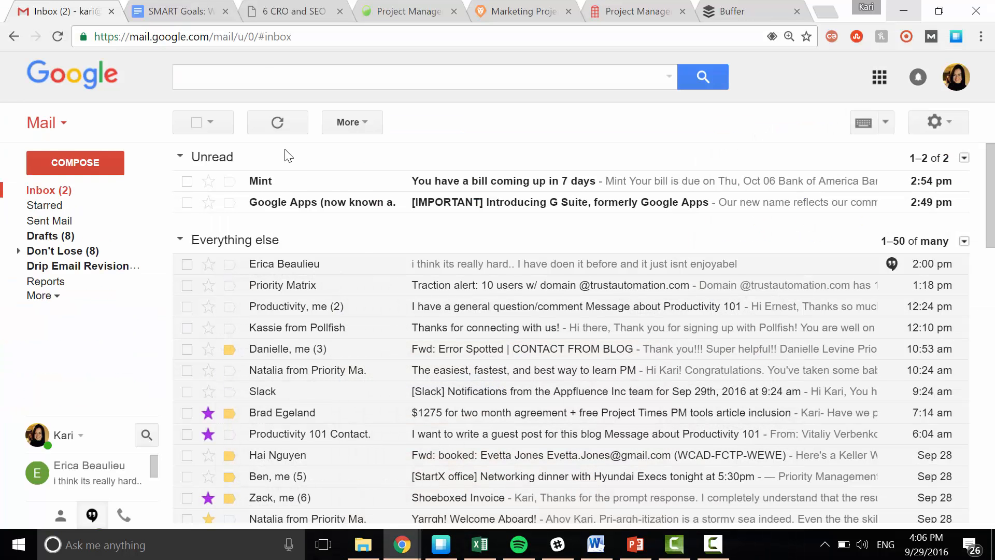
{"action": "left_click", "coordinate": [164, 12]}
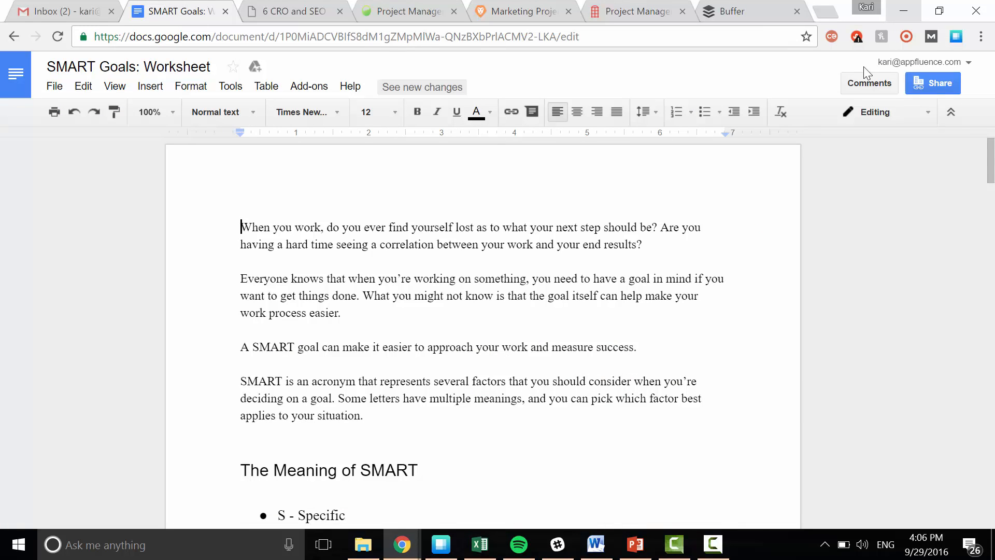
{"action": "left_click", "coordinate": [936, 82]}
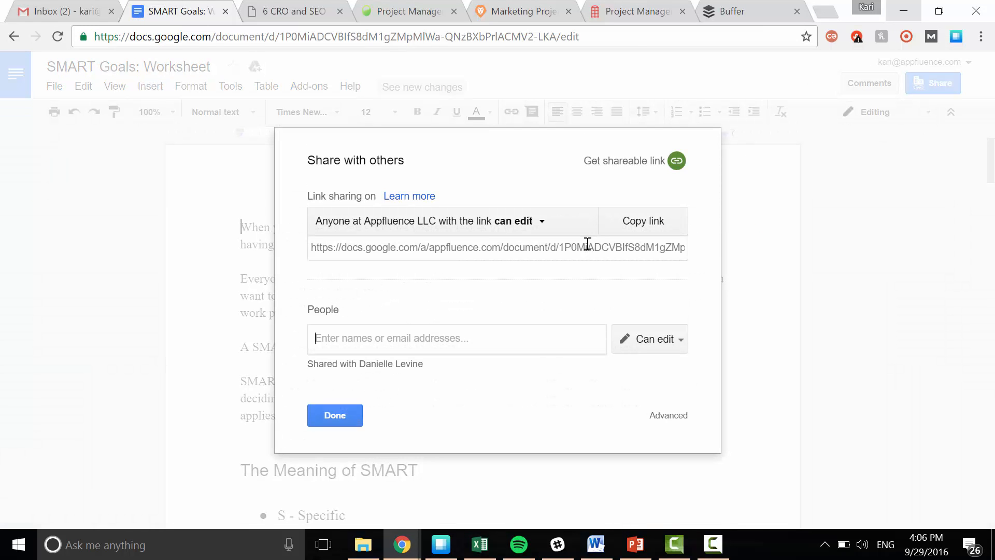
{"action": "left_click", "coordinate": [587, 245]}
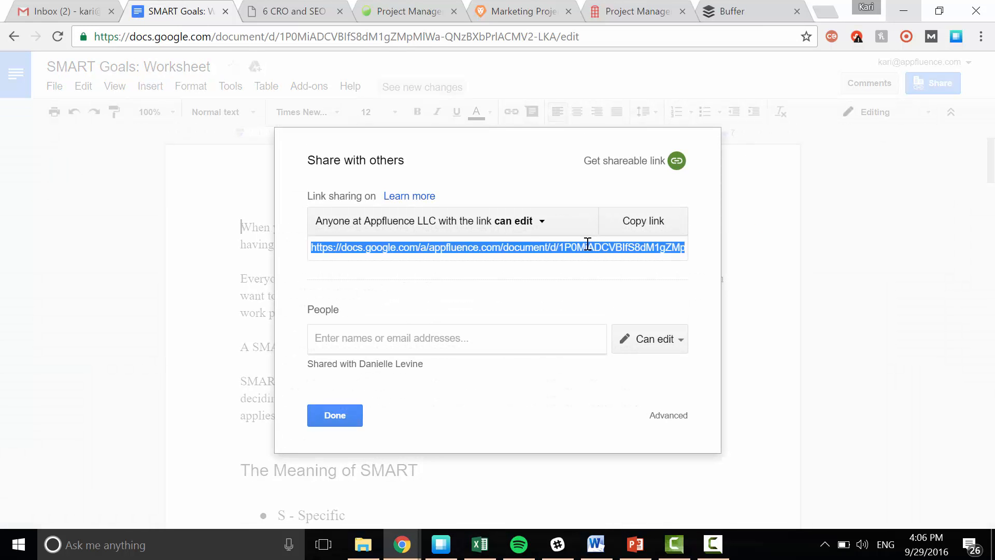
Switch back to Priority Matrix and replace the Prioritization pptx presentation item's link with the copied document link.
{"action": "left_click", "coordinate": [441, 545]}
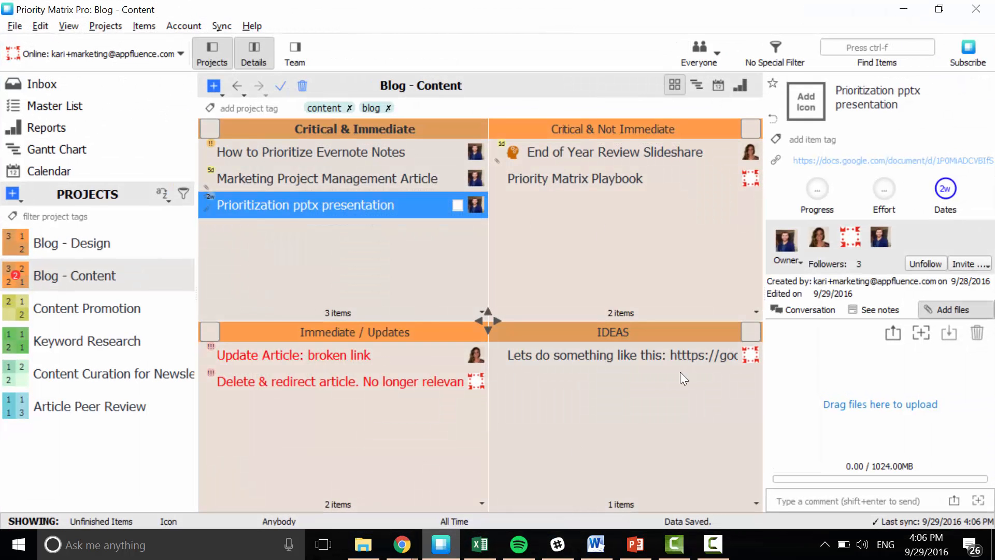
{"action": "left_click", "coordinate": [881, 160]}
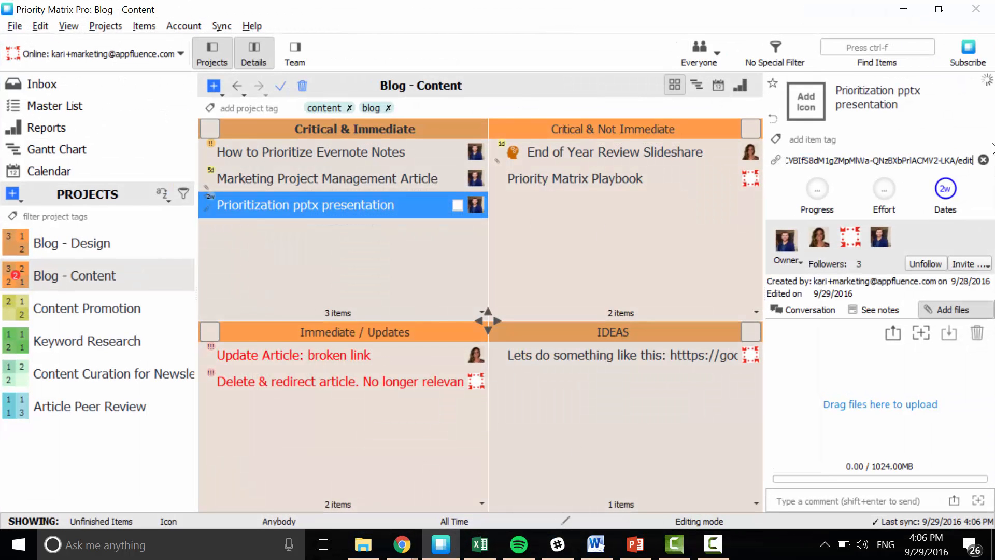
{"action": "left_click", "coordinate": [984, 160]}
{"action": "key", "text": "ctrl+v"}
{"action": "key", "text": "Return"}
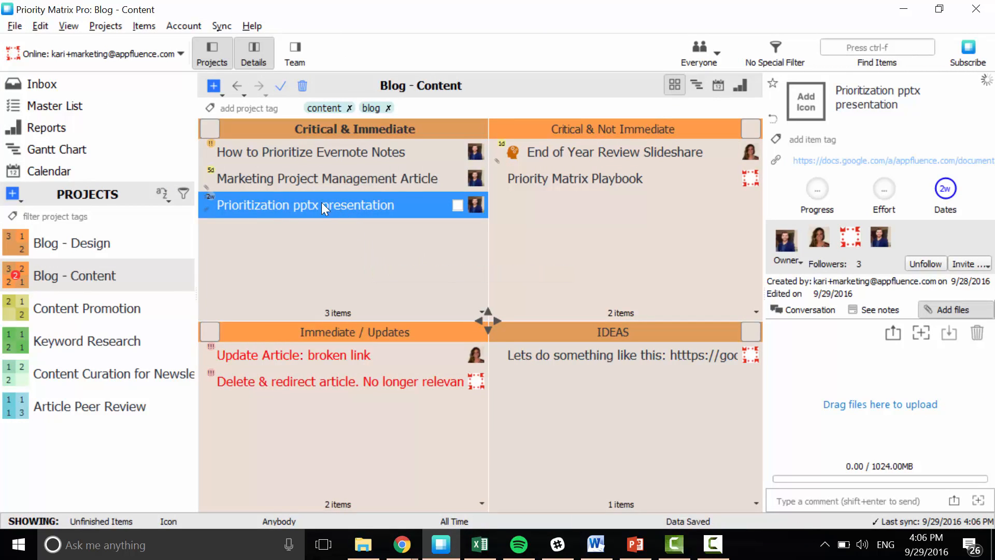
Move the Prioritization pptx presentation item to First Draft in Article Peer Review and make the reviewer its owner using their e-mail address.
{"action": "left_click_drag", "start_coordinate": [321, 202], "coordinate": [330, 183]}
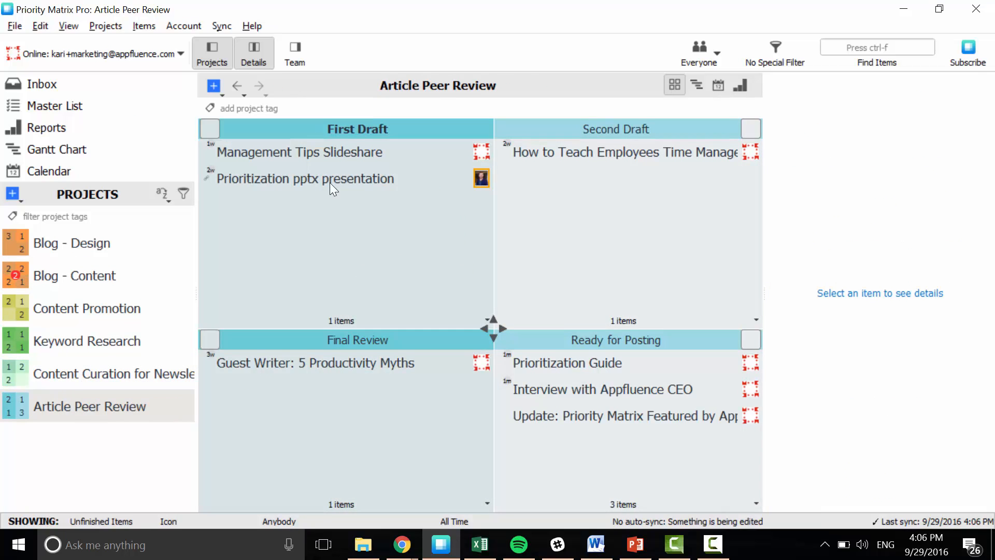
{"action": "left_click", "coordinate": [342, 178]}
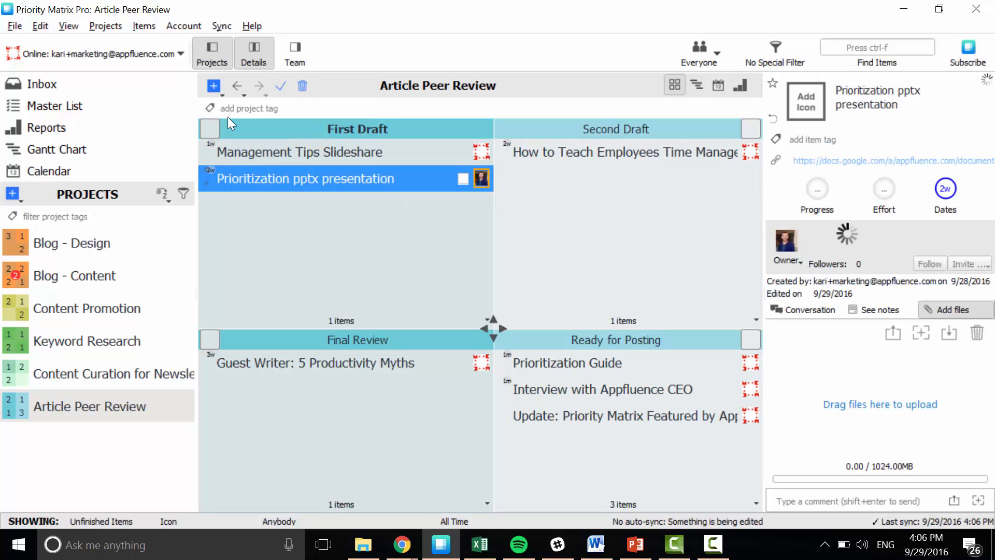
{"action": "left_click", "coordinate": [788, 243]}
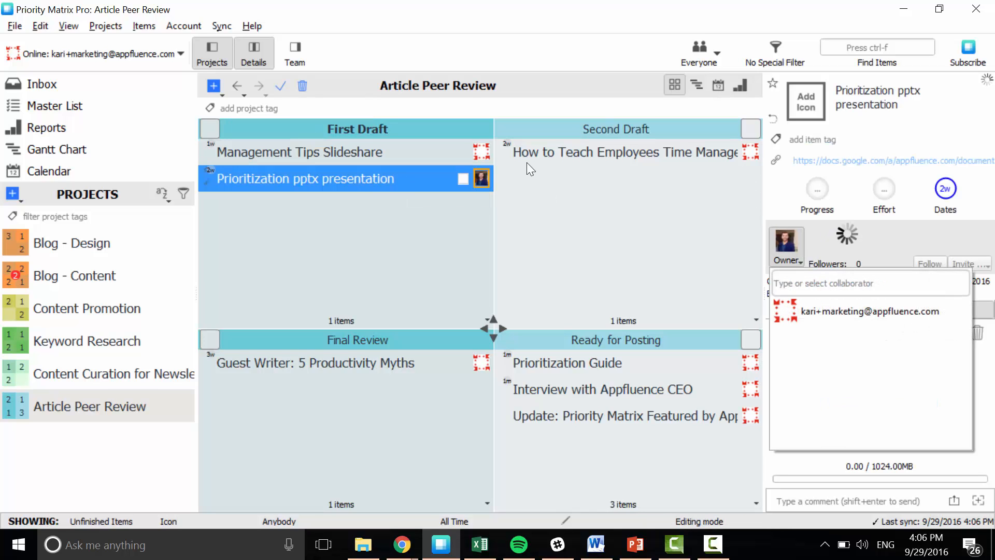
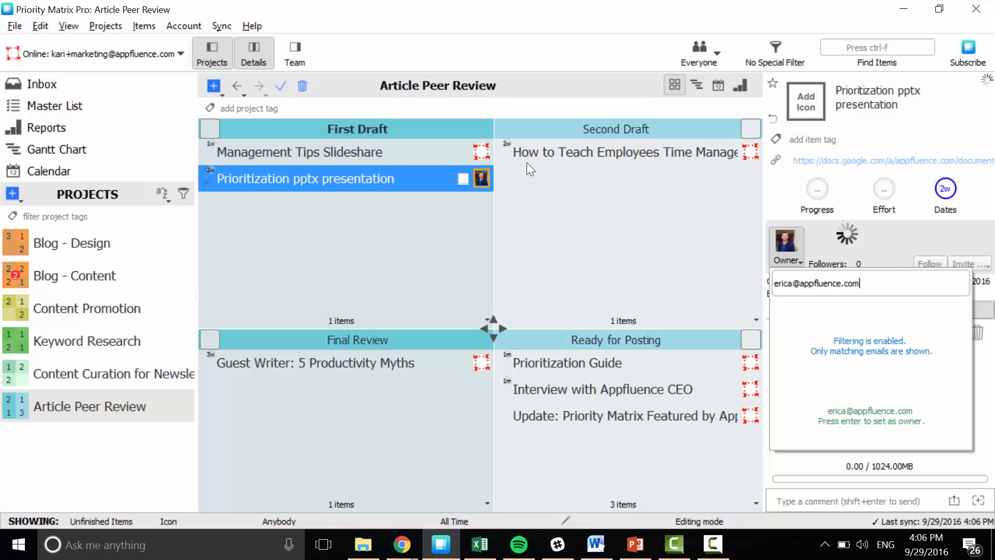
{"action": "key", "text": "Return"}
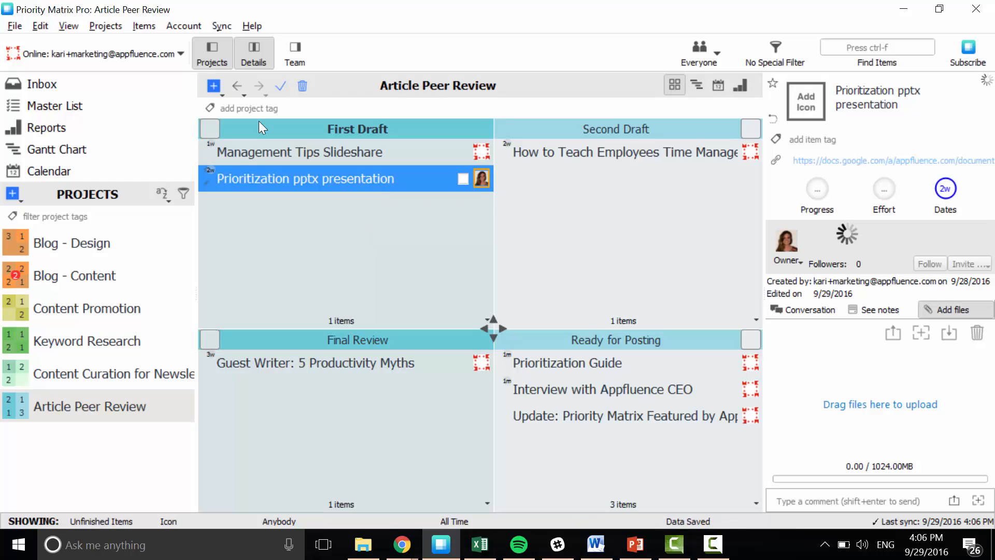
Move the Prioritization pptx presentation item to the Ready for Posting quadrant and set its progress to 95%.
{"action": "left_click_drag", "start_coordinate": [388, 182], "coordinate": [589, 465]}
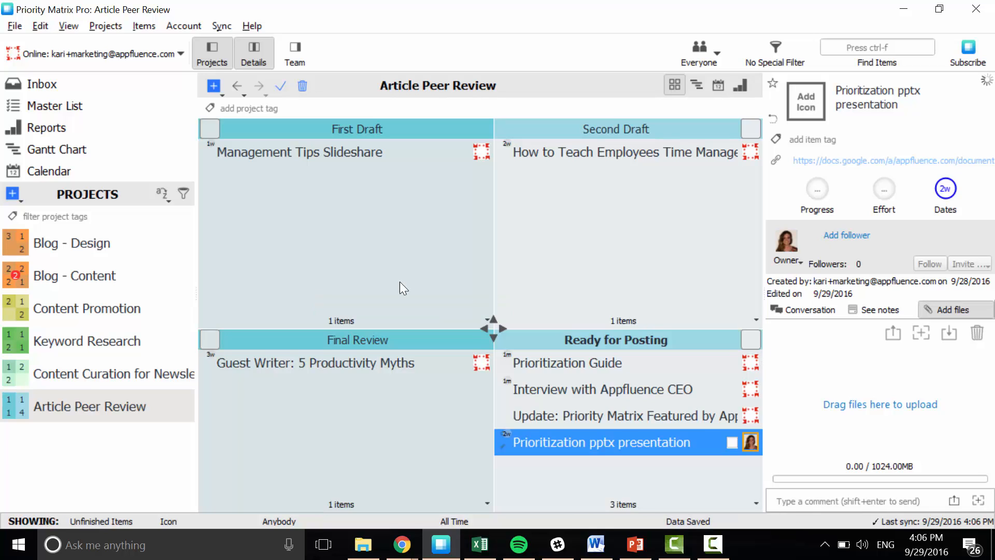
{"action": "left_click", "coordinate": [825, 190]}
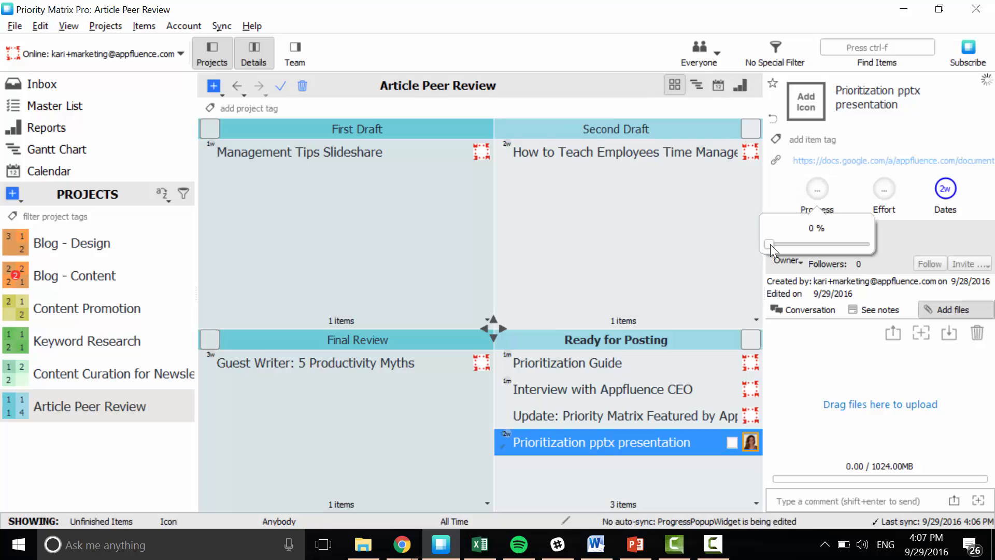
{"action": "left_click_drag", "start_coordinate": [770, 244], "coordinate": [863, 247]}
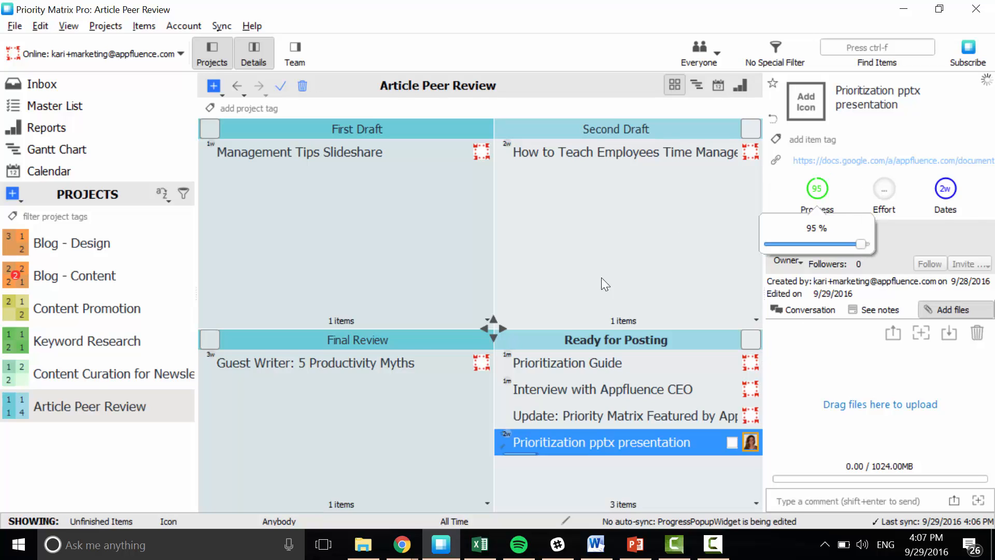
{"action": "left_click", "coordinate": [619, 444]}
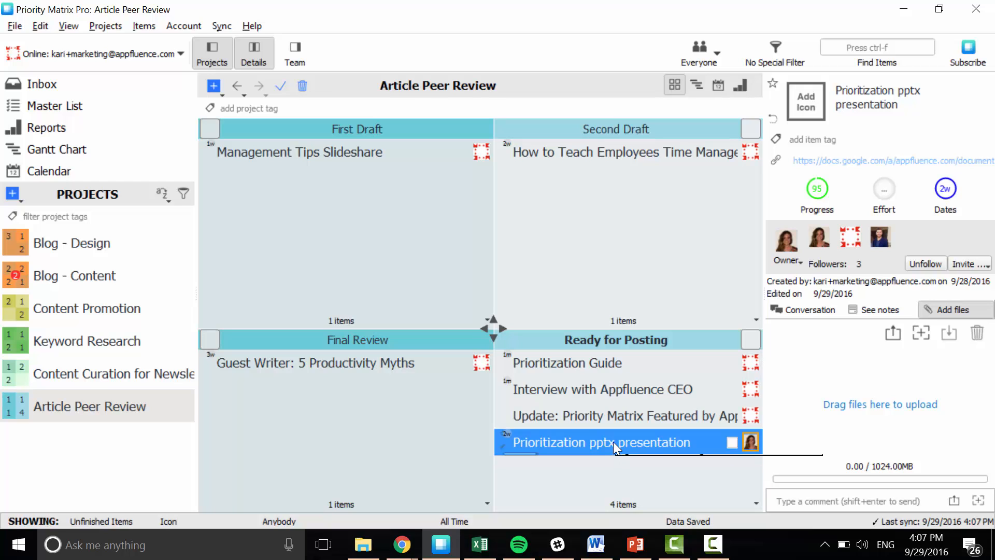
Move the Prioritization pptx presentation item to Post on Quora in the Content Promotion project and mark it as completed.
{"action": "left_click_drag", "start_coordinate": [614, 442], "coordinate": [632, 189]}
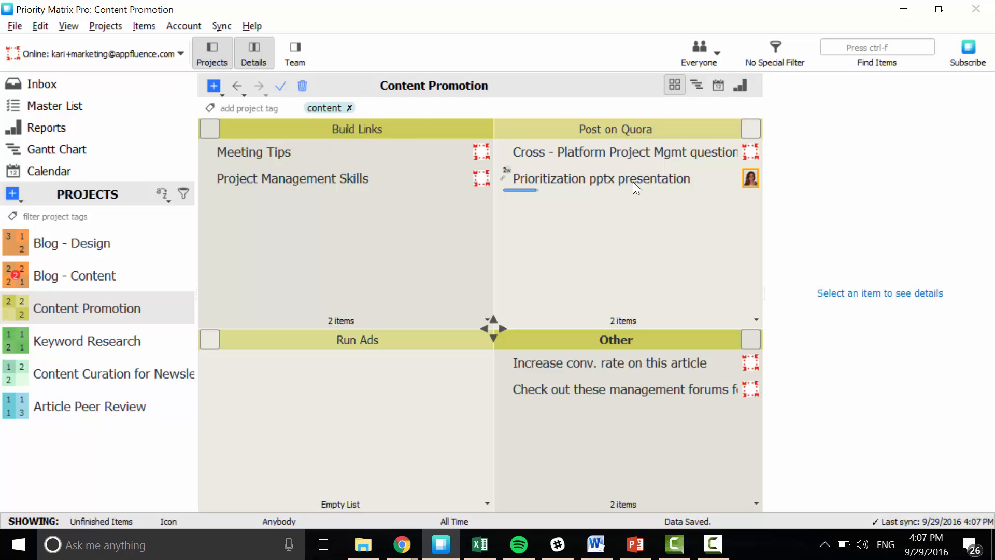
{"action": "left_click", "coordinate": [633, 182]}
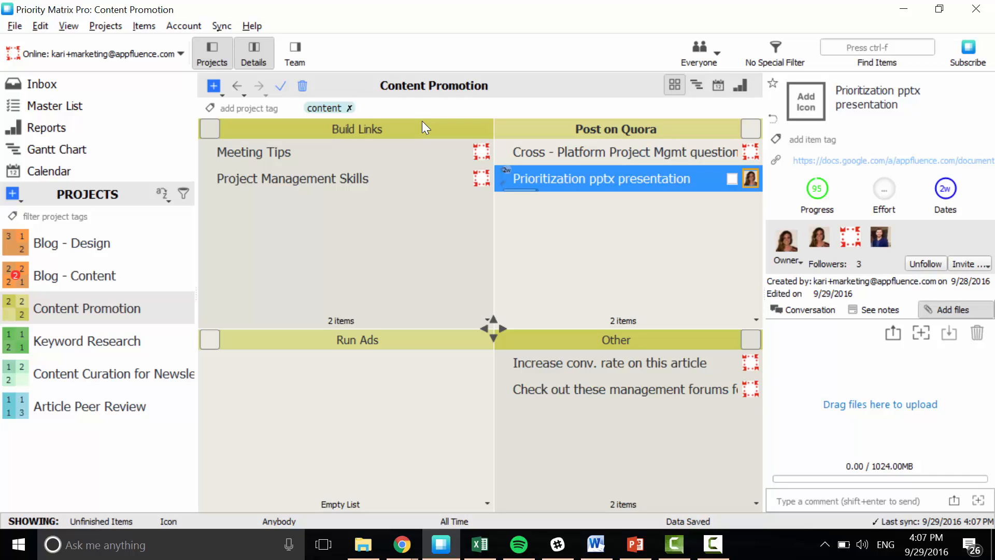
{"action": "left_click", "coordinate": [734, 181]}
{"action": "left_click", "coordinate": [492, 283]}
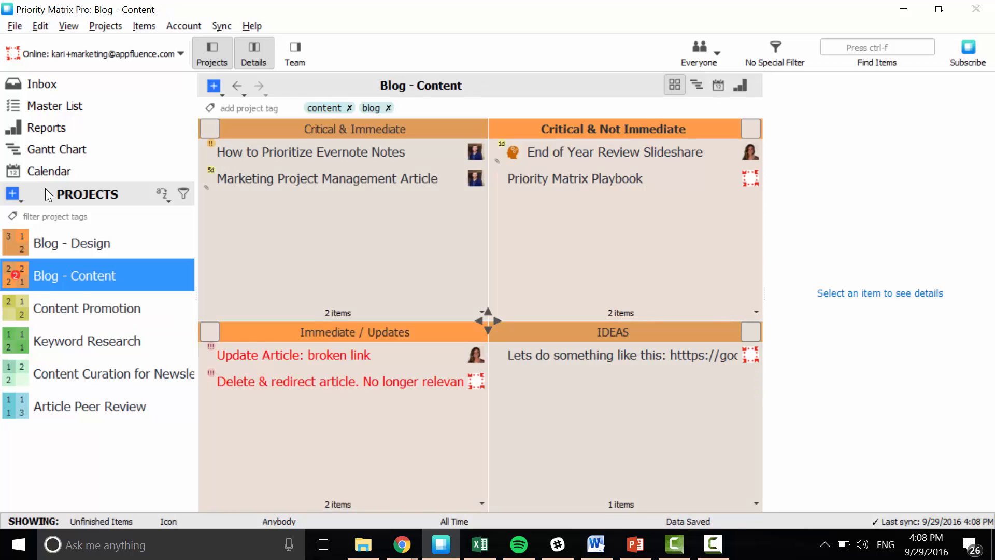
In Blog - Content, set the End of Year Review Slideshare item's progress to 50% and show its conversation.
{"action": "left_click", "coordinate": [648, 151]}
{"action": "left_click", "coordinate": [825, 200]}
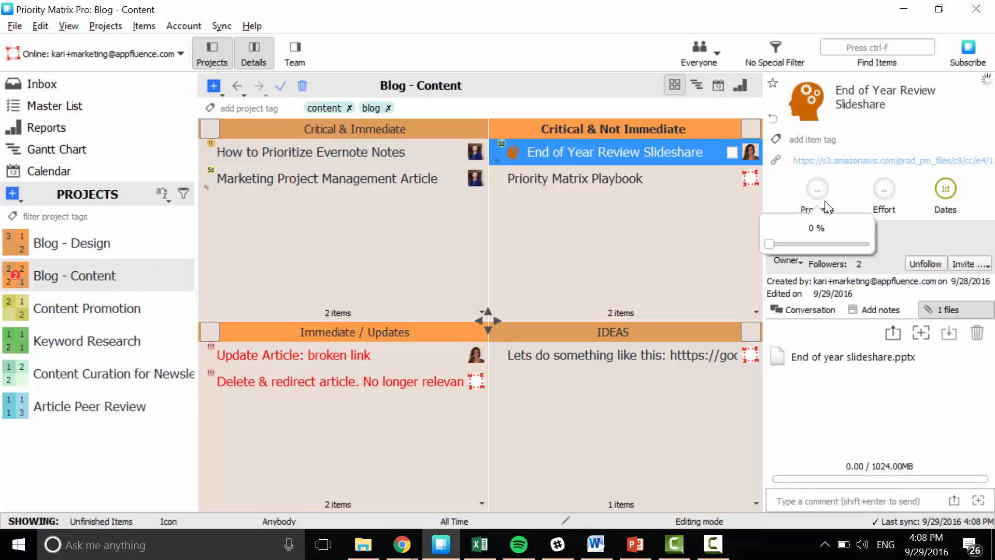
{"action": "left_click_drag", "start_coordinate": [770, 244], "coordinate": [821, 244]}
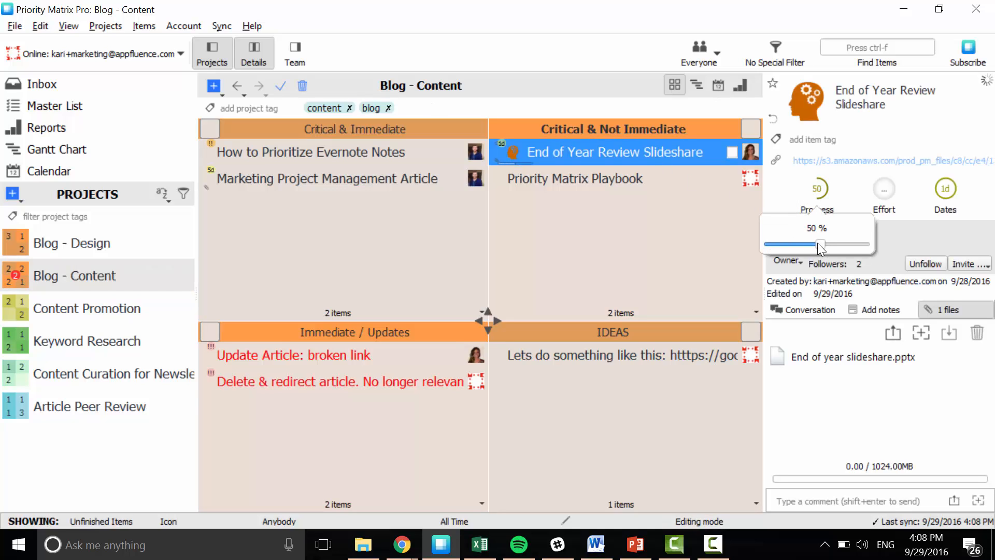
{"action": "left_click", "coordinate": [805, 310]}
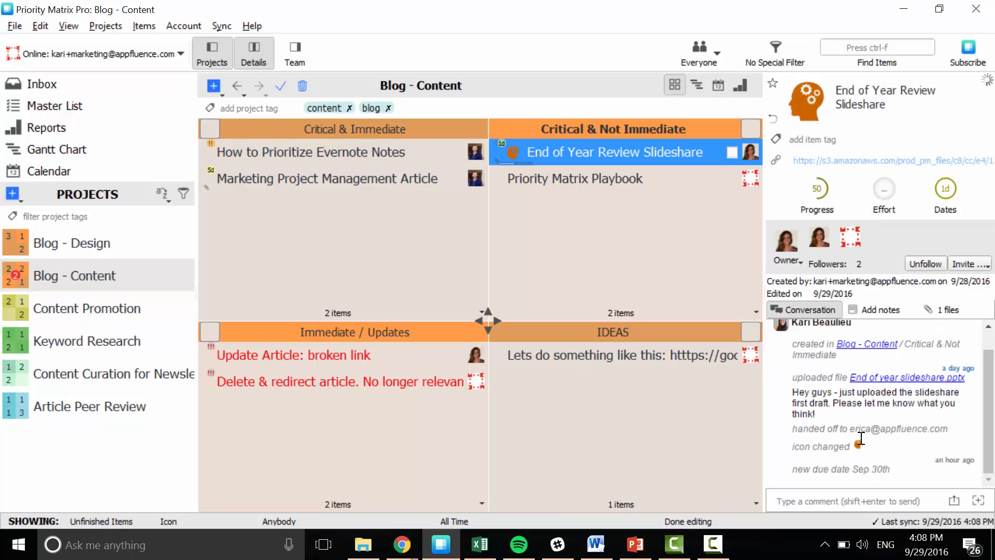
Deselect the current item and examine the Blog - Content project's schedule as a calendar and as a Gantt chart.
{"action": "left_click", "coordinate": [626, 259]}
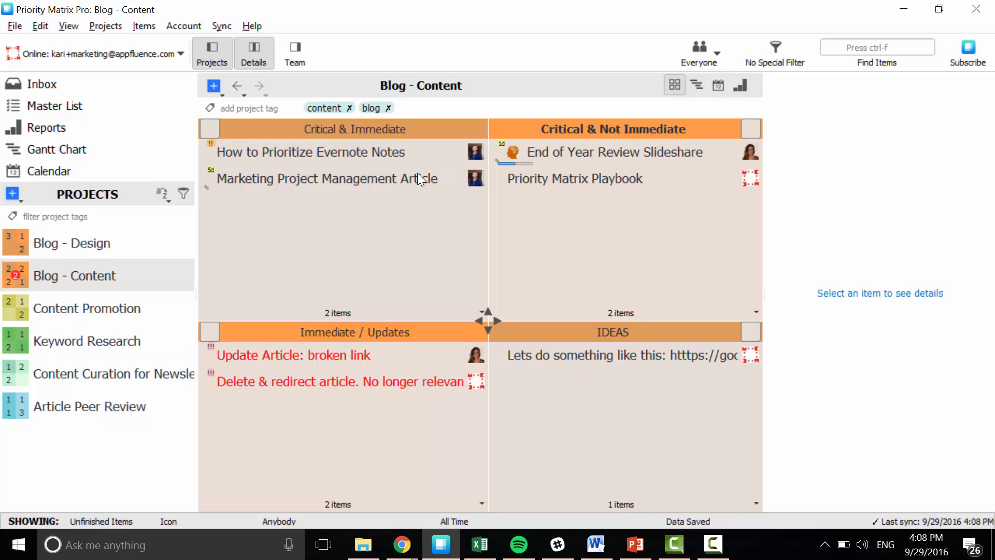
{"action": "left_click", "coordinate": [719, 87]}
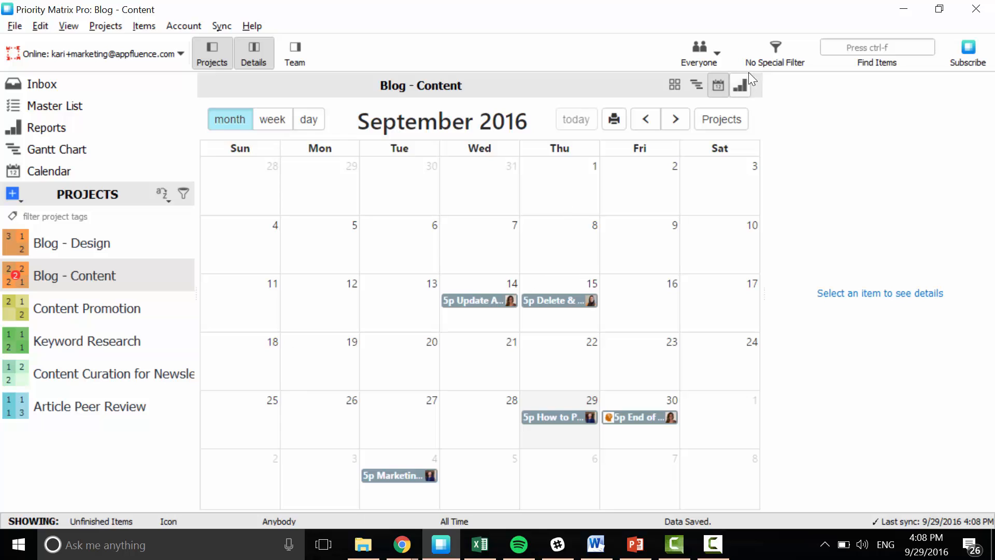
{"action": "left_click", "coordinate": [697, 86]}
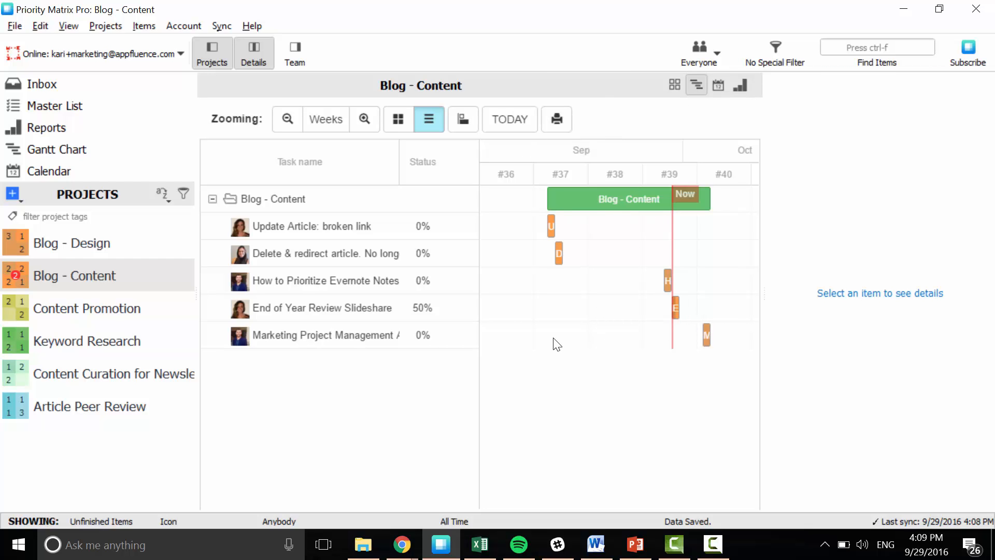
Examine the Article Peer Review project's Gantt chart up to the Prioritization Guide item and return to Blog - Content's four-quadrant matrix view.
{"action": "left_click", "coordinate": [96, 416]}
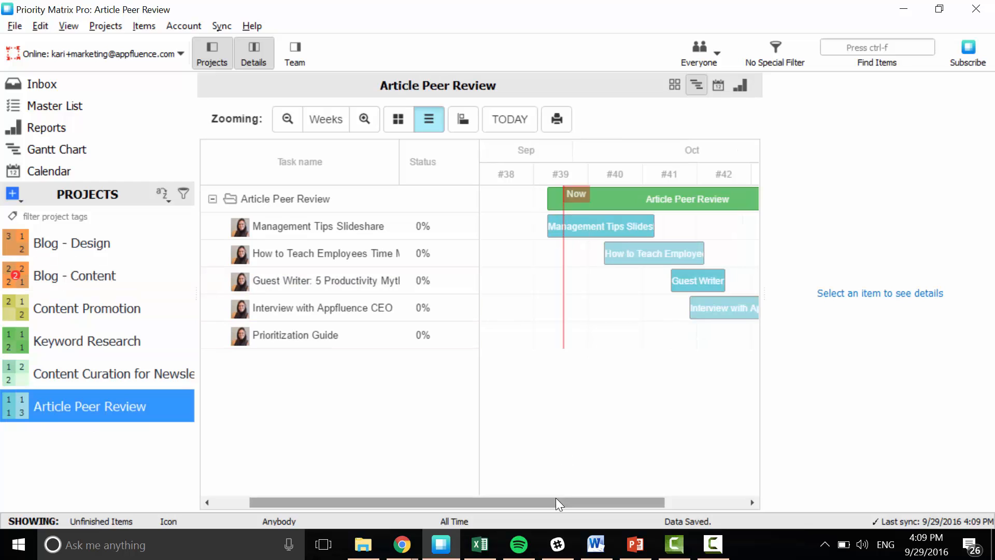
{"action": "mouse_move", "coordinate": [555, 499]}
{"action": "left_mouse_down"}
{"action": "mouse_move", "coordinate": [619, 505]}
{"action": "mouse_move", "coordinate": [562, 503]}
{"action": "left_mouse_up"}
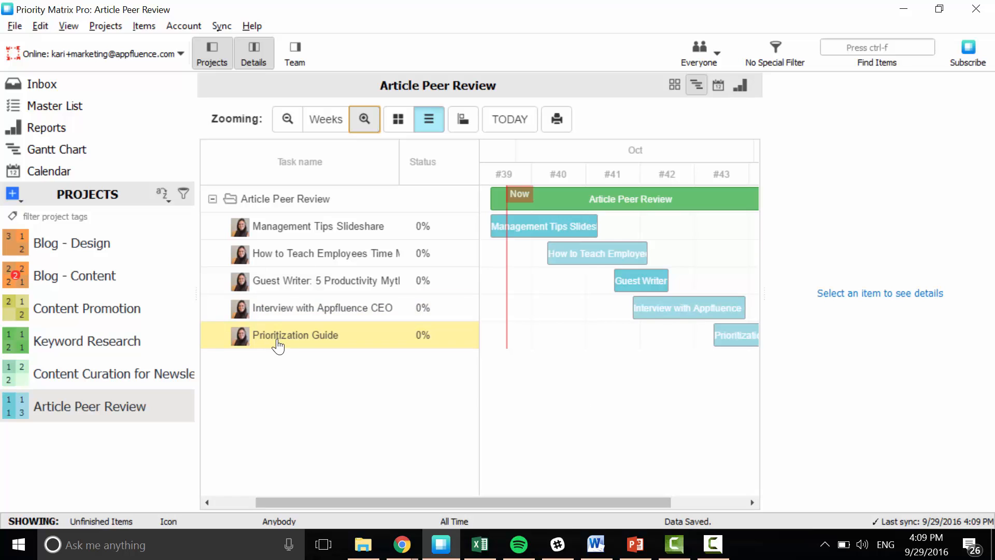
{"action": "left_click", "coordinate": [119, 276]}
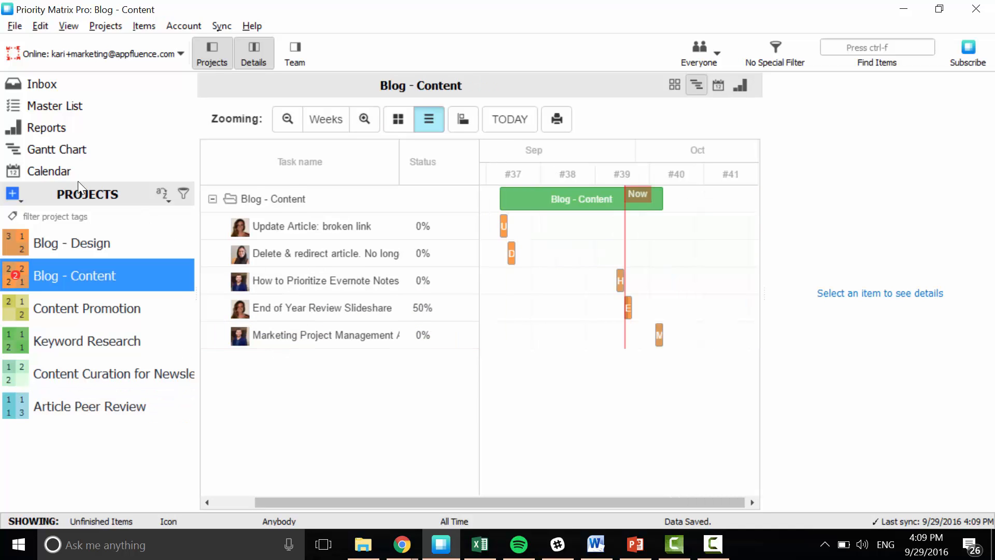
{"action": "left_click", "coordinate": [675, 85]}
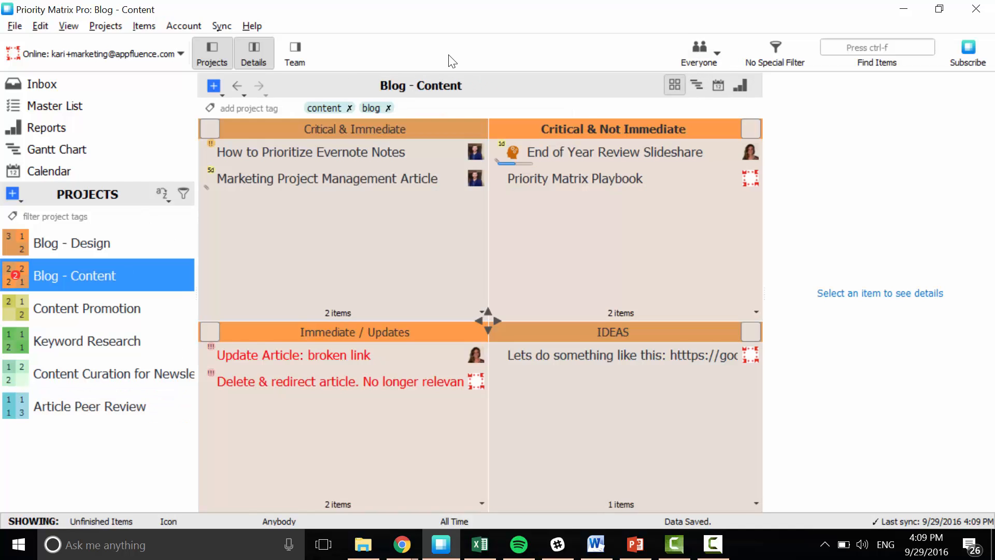